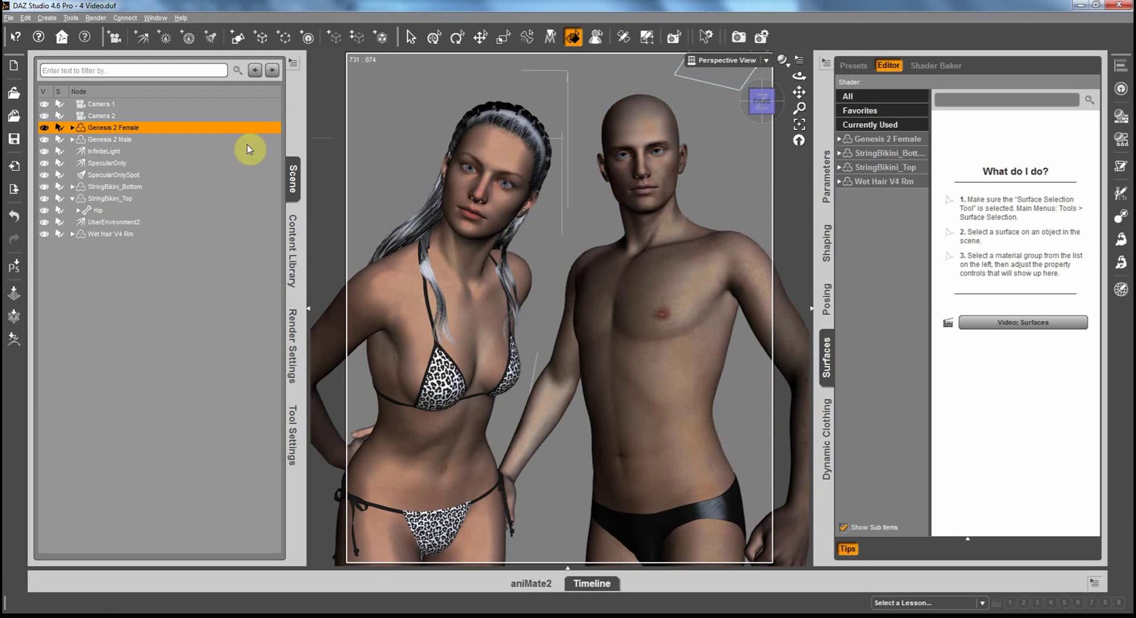
pyautogui.click(293, 237)
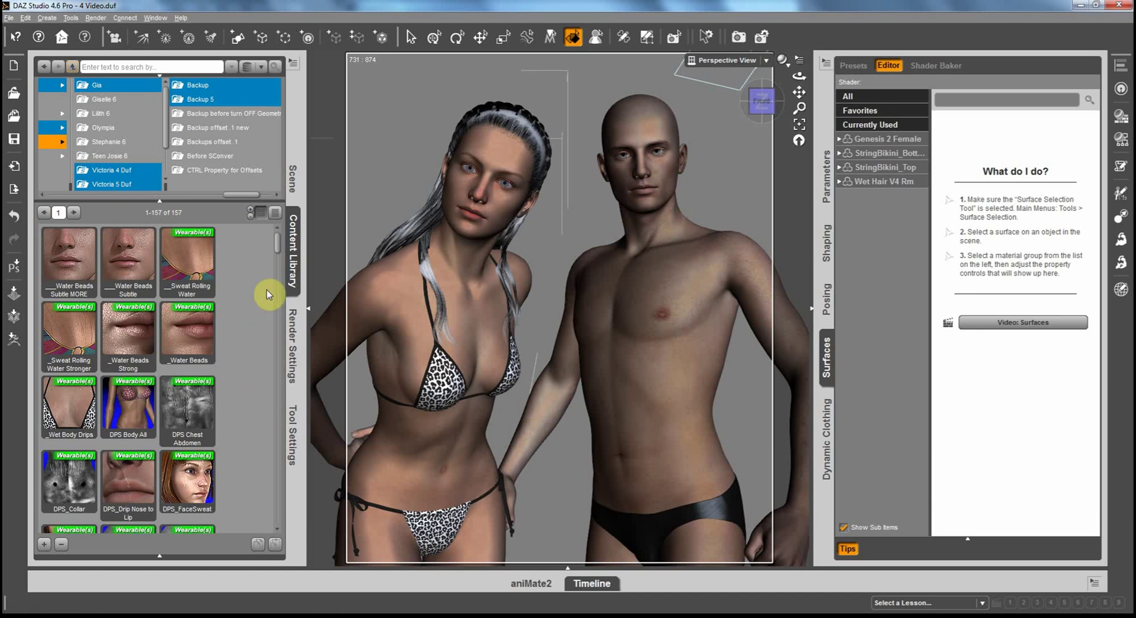
pyautogui.scroll(-3, 279, 252)
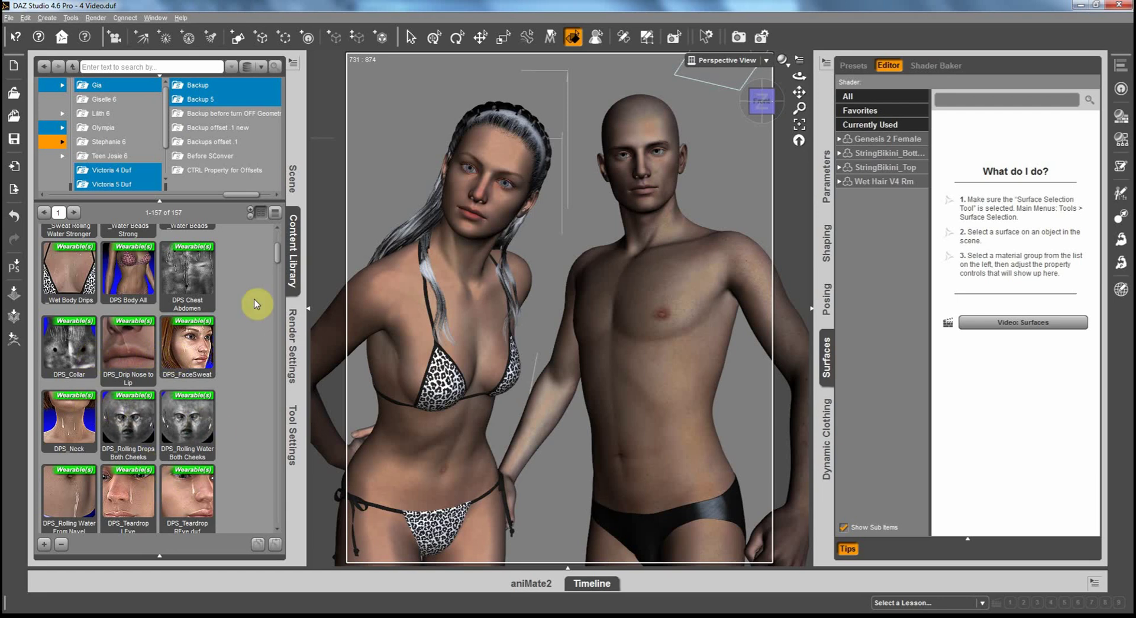
pyautogui.scroll(-2, 278, 258)
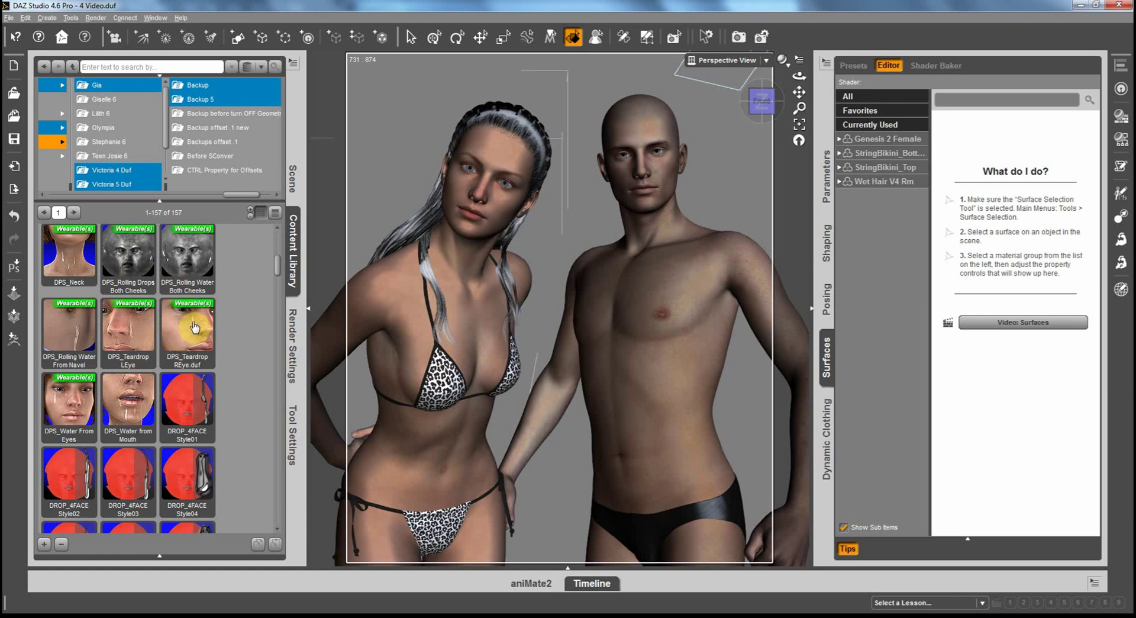
pyautogui.moveTo(186, 326)
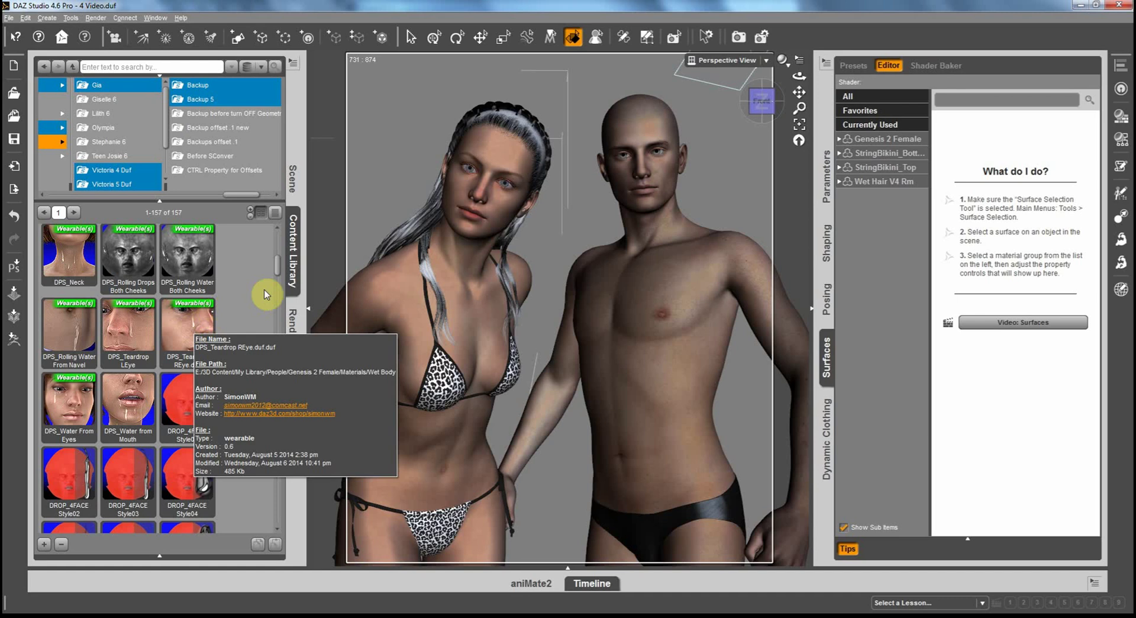
pyautogui.moveTo(278, 266)
pyautogui.mouseDown()
pyautogui.moveTo(278, 253)
pyautogui.moveTo(281, 286)
pyautogui.mouseUp()
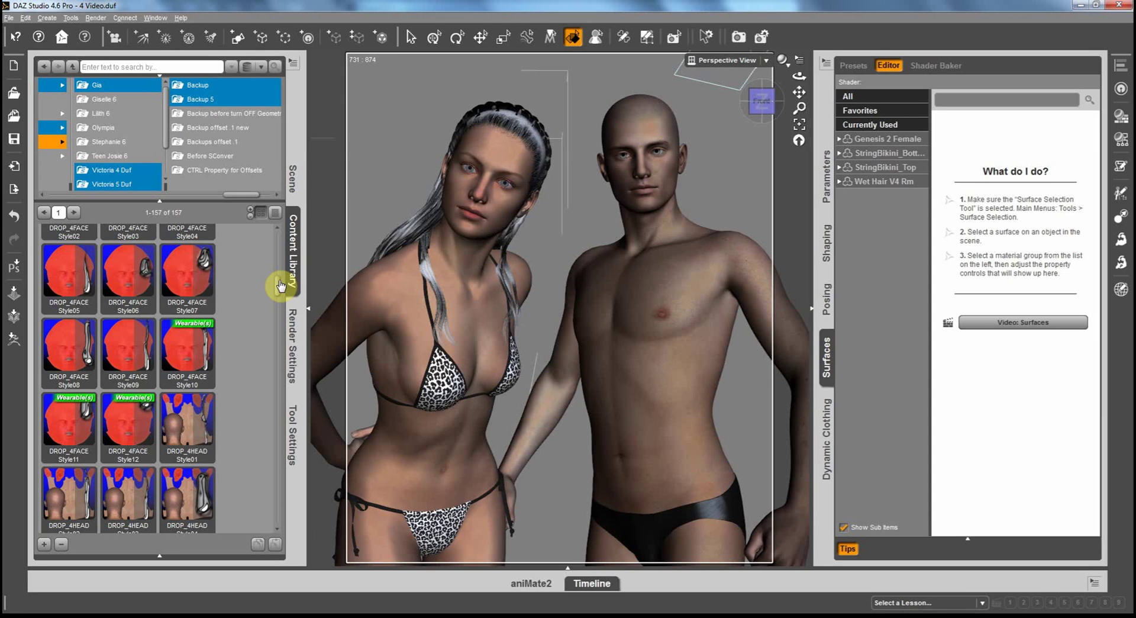
pyautogui.moveTo(281, 286); pyautogui.dragTo(273, 238)
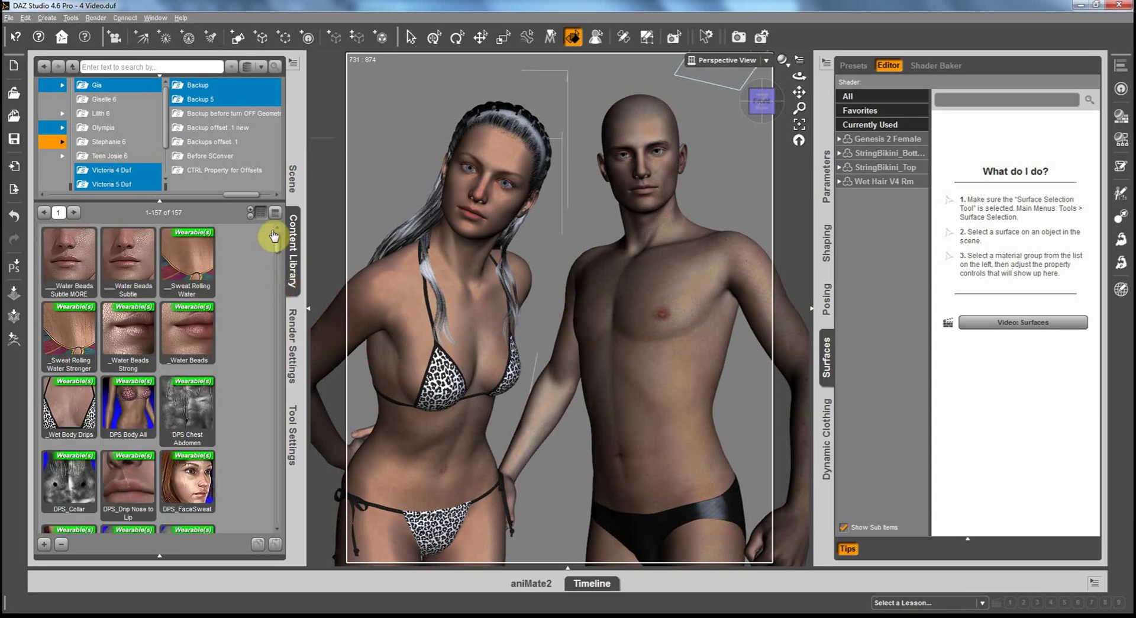
# Apply the Water Beads Subtle preset to Genesis 2 Female, then show the Wet Body store search
pyautogui.click(293, 187)
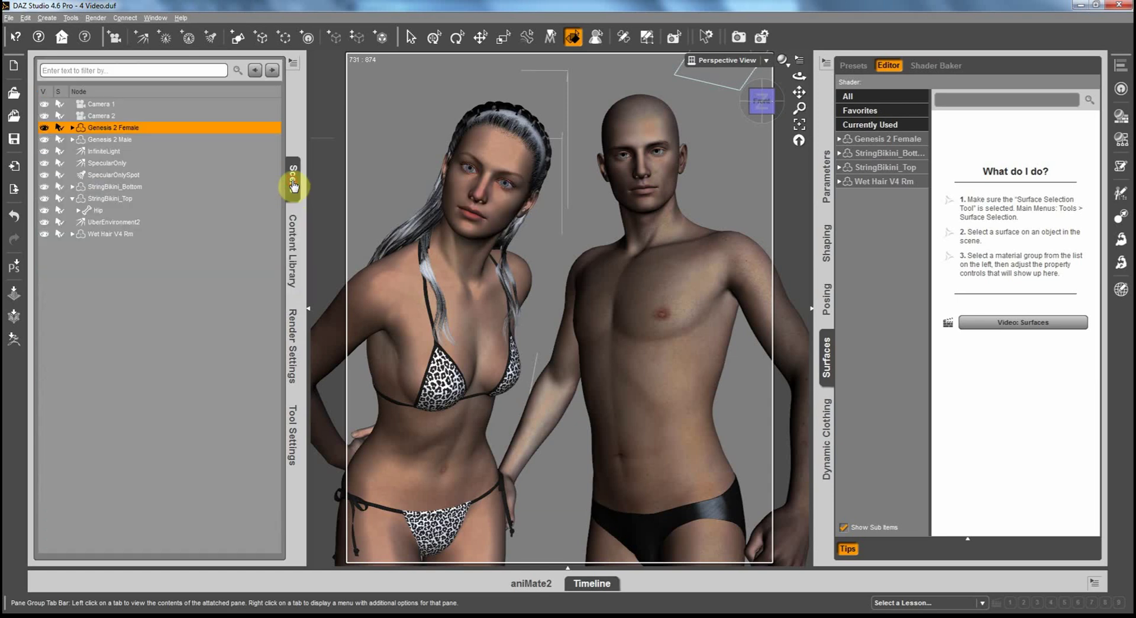
pyautogui.click(290, 230)
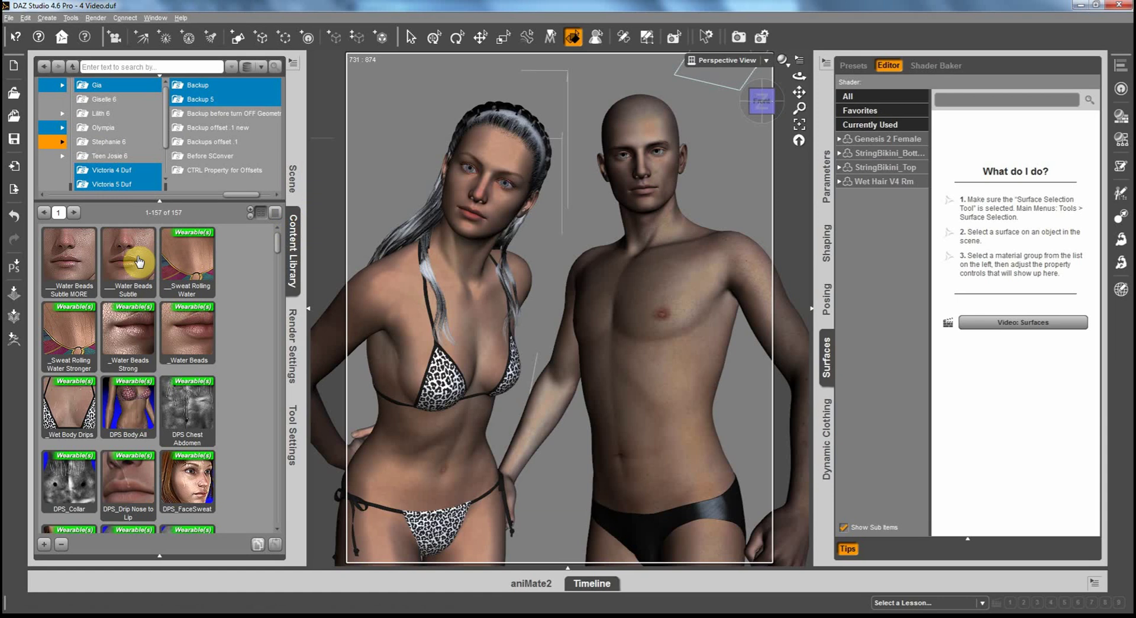
pyautogui.moveTo(127, 259)
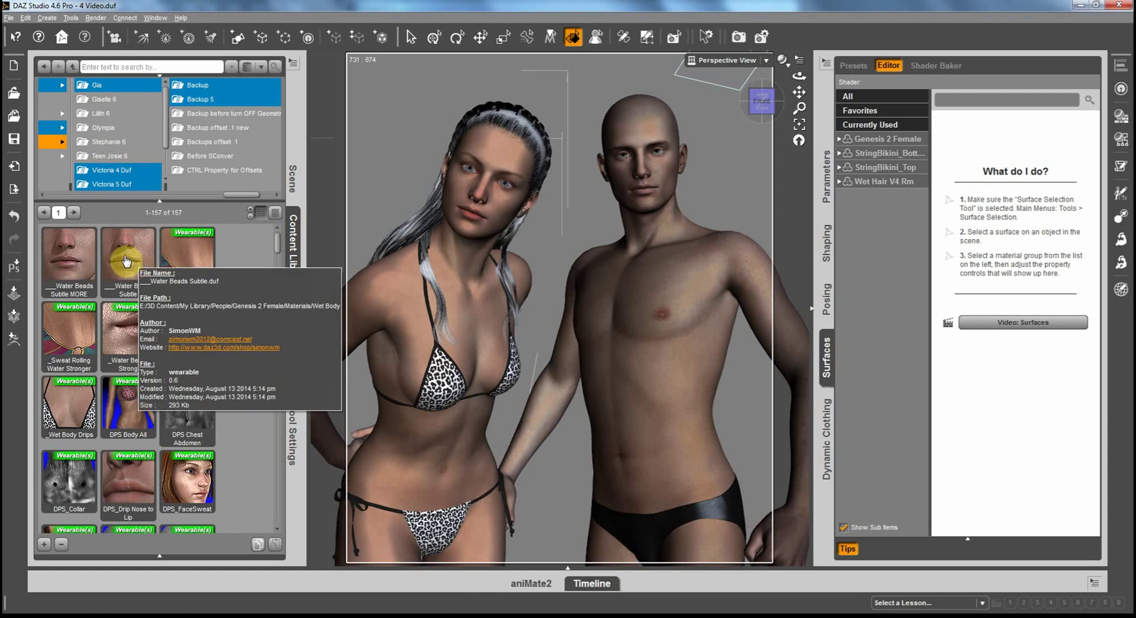
pyautogui.doubleClick(130, 263)
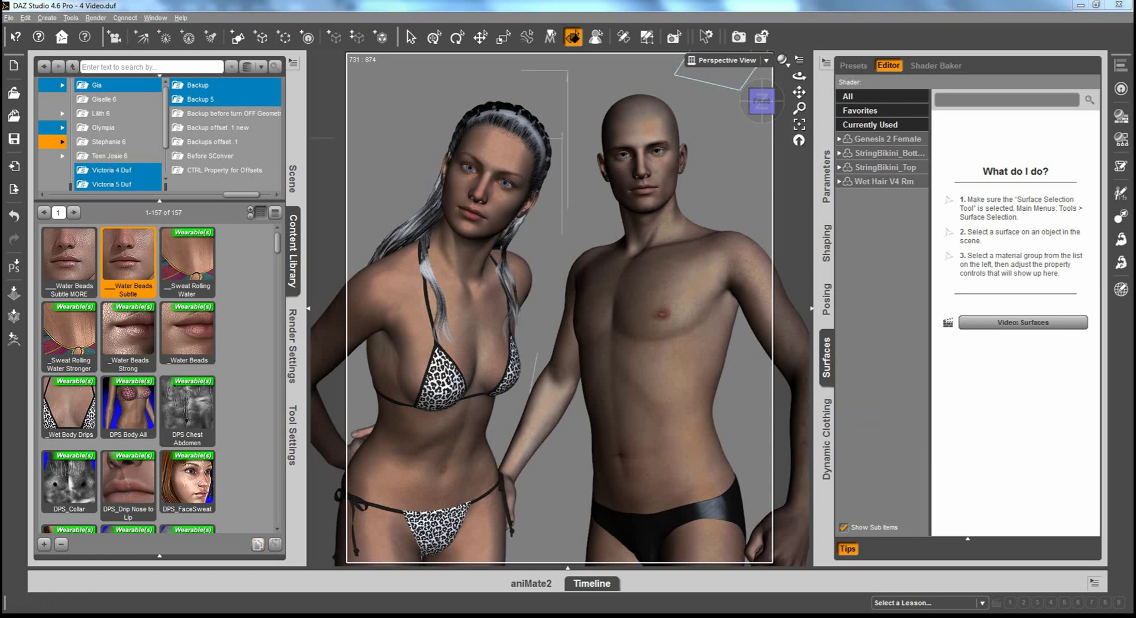
pyautogui.click(491, 580)
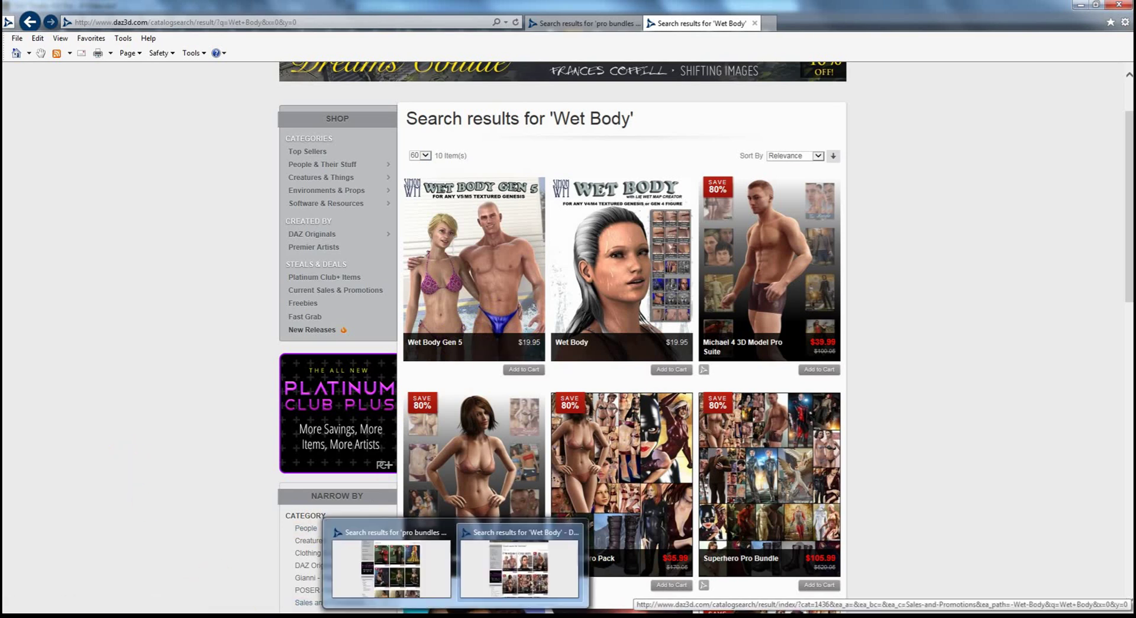
# Browse the pro bundles store results down through the grid and back to the top
pyautogui.click(432, 586)
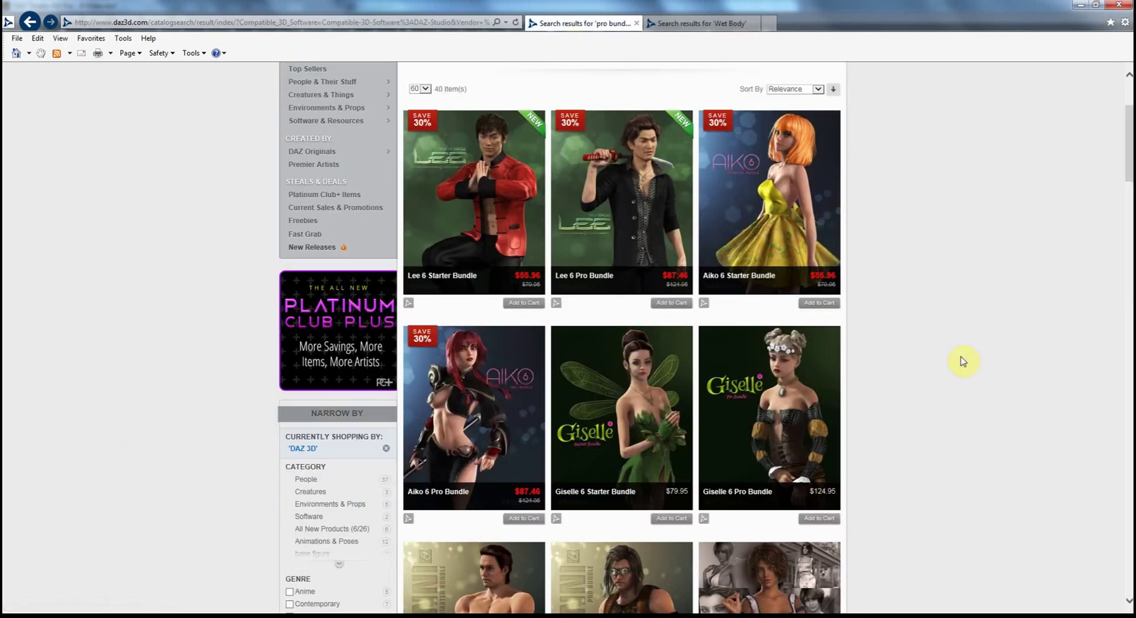
pyautogui.scroll(-3, 961, 355)
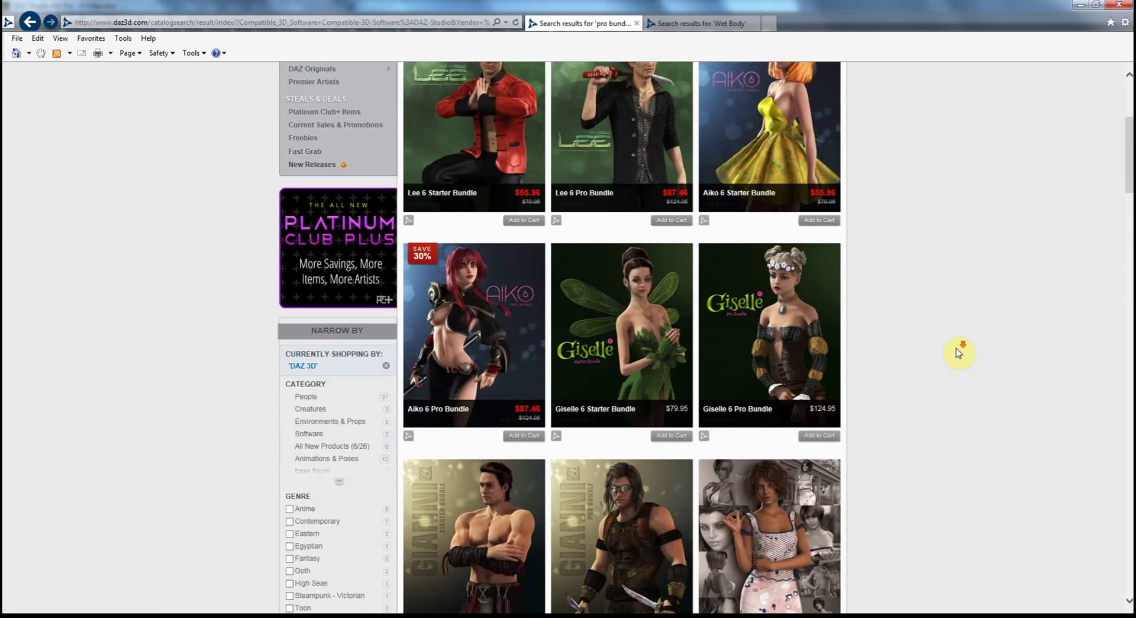
pyautogui.scroll(-2, 959, 353)
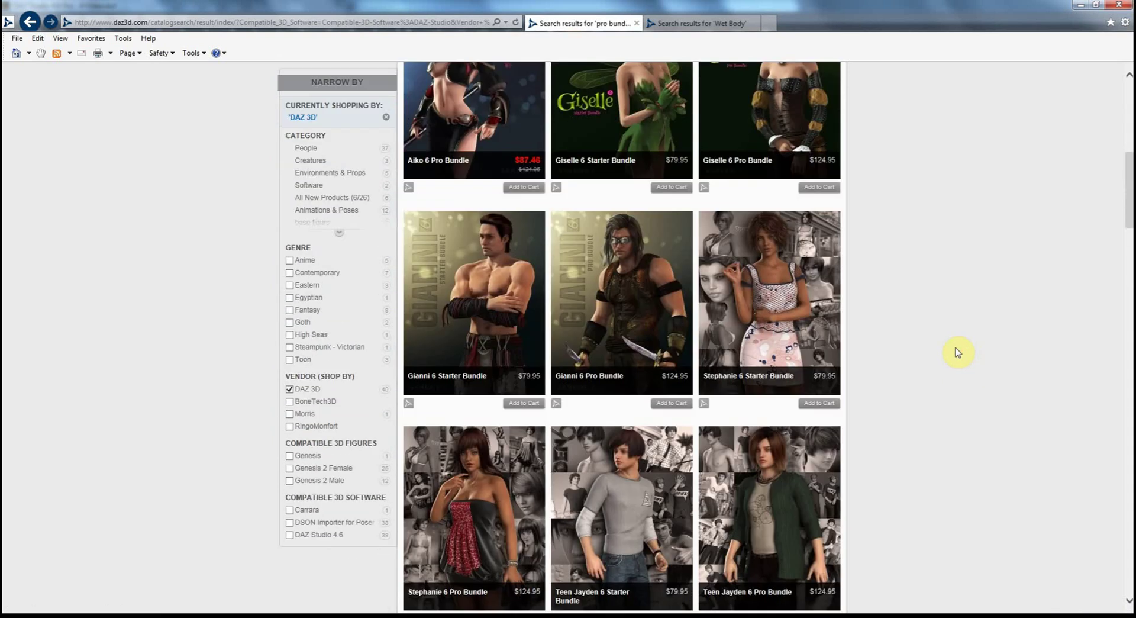
pyautogui.scroll(-3, 959, 352)
pyautogui.scroll(-3, 958, 352)
pyautogui.scroll(-2, 957, 353)
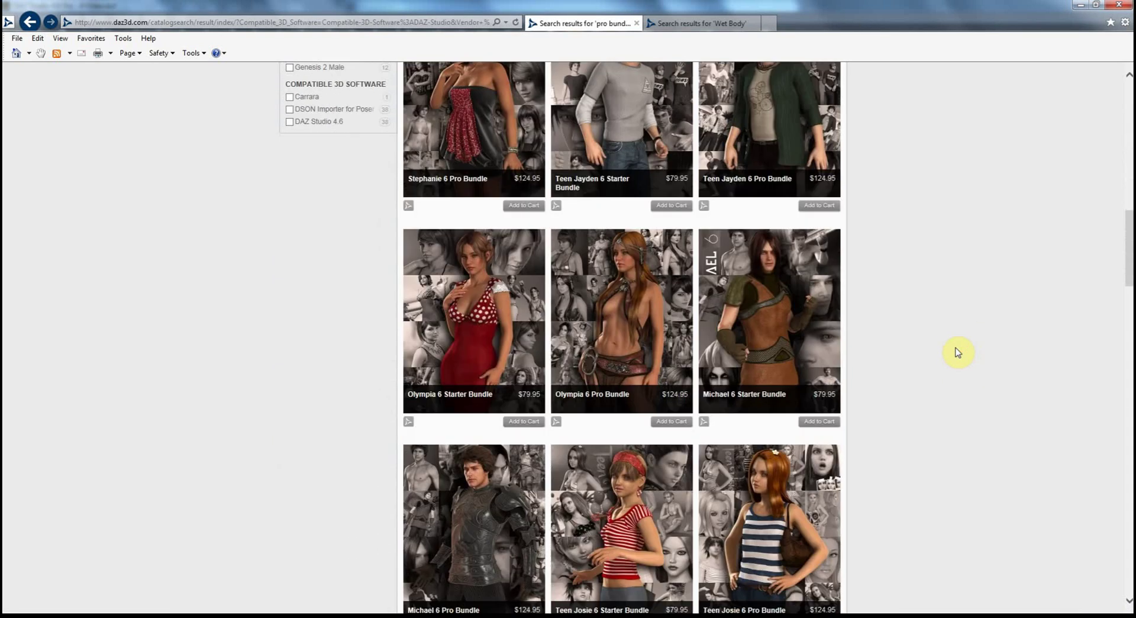
pyautogui.scroll(-3, 957, 352)
pyautogui.scroll(-2, 957, 352)
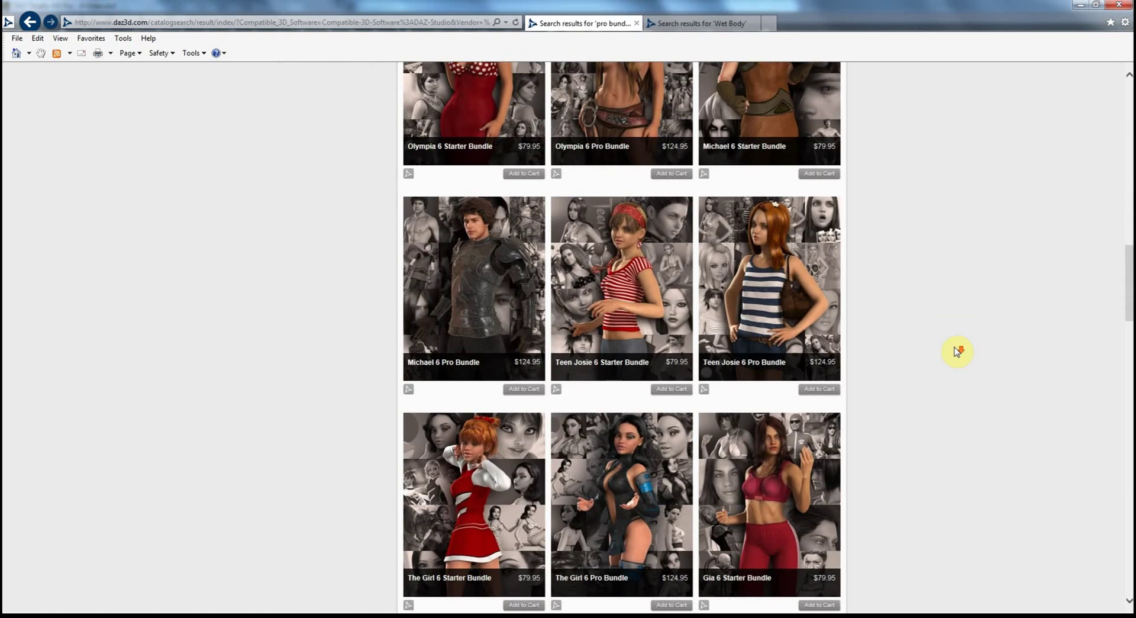
pyautogui.scroll(-1, 957, 352)
pyautogui.scroll(-3, 957, 352)
pyautogui.scroll(-3, 957, 352)
pyautogui.scroll(-1, 957, 352)
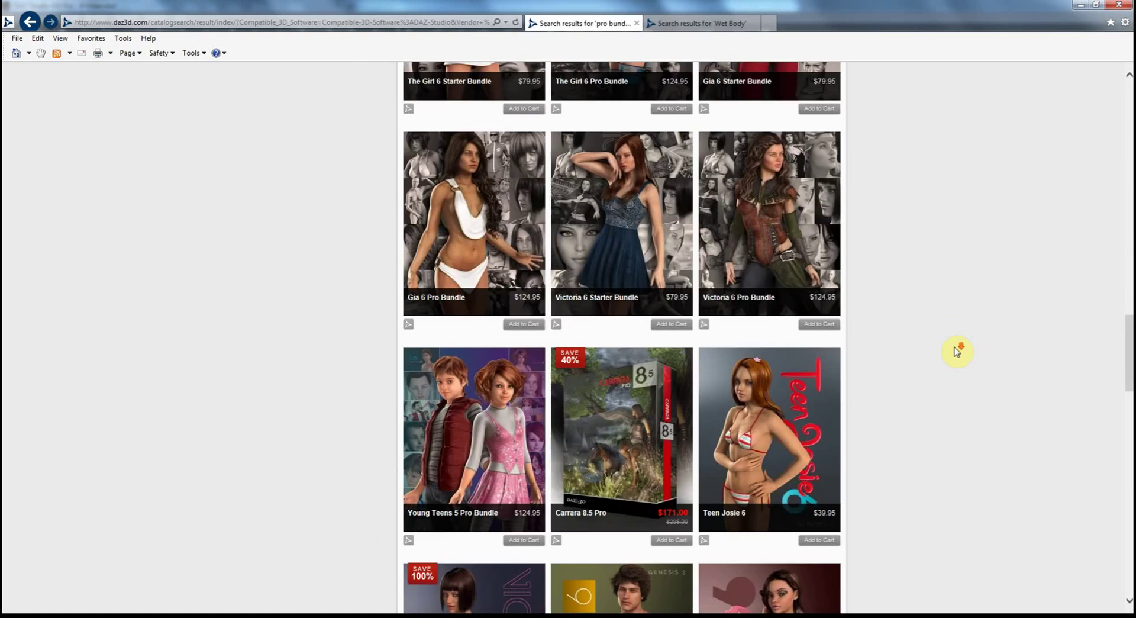
pyautogui.scroll(-4, 957, 352)
pyautogui.scroll(-3, 958, 352)
pyautogui.scroll(-3, 957, 352)
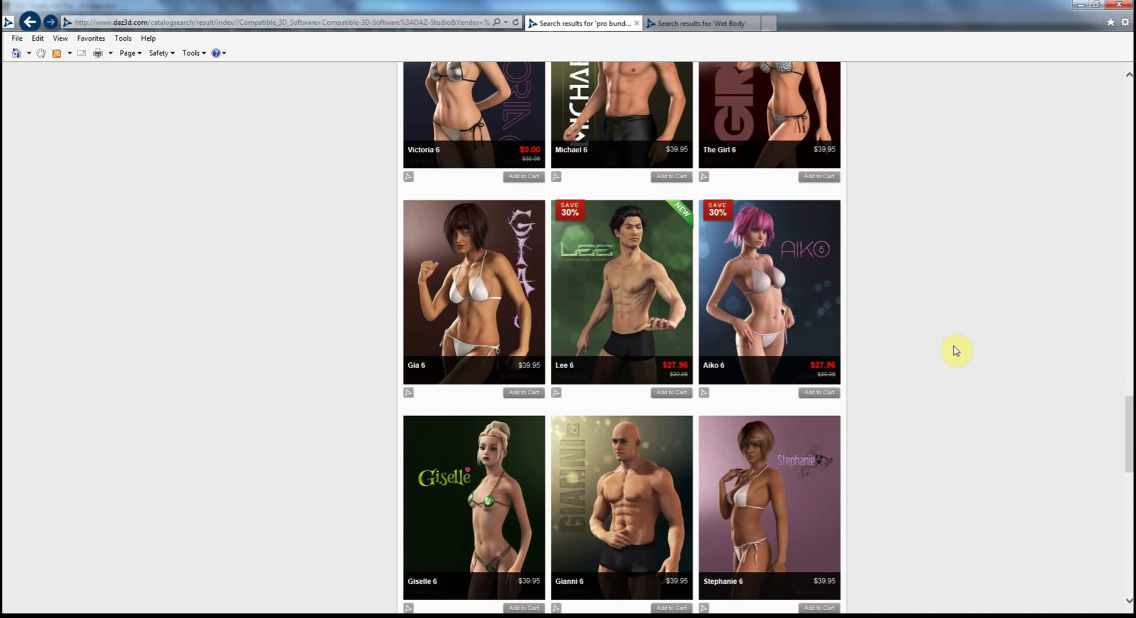
pyautogui.scroll(-2, 958, 351)
pyautogui.scroll(-5, 957, 351)
pyautogui.scroll(8, 957, 351)
pyautogui.scroll(3, 957, 351)
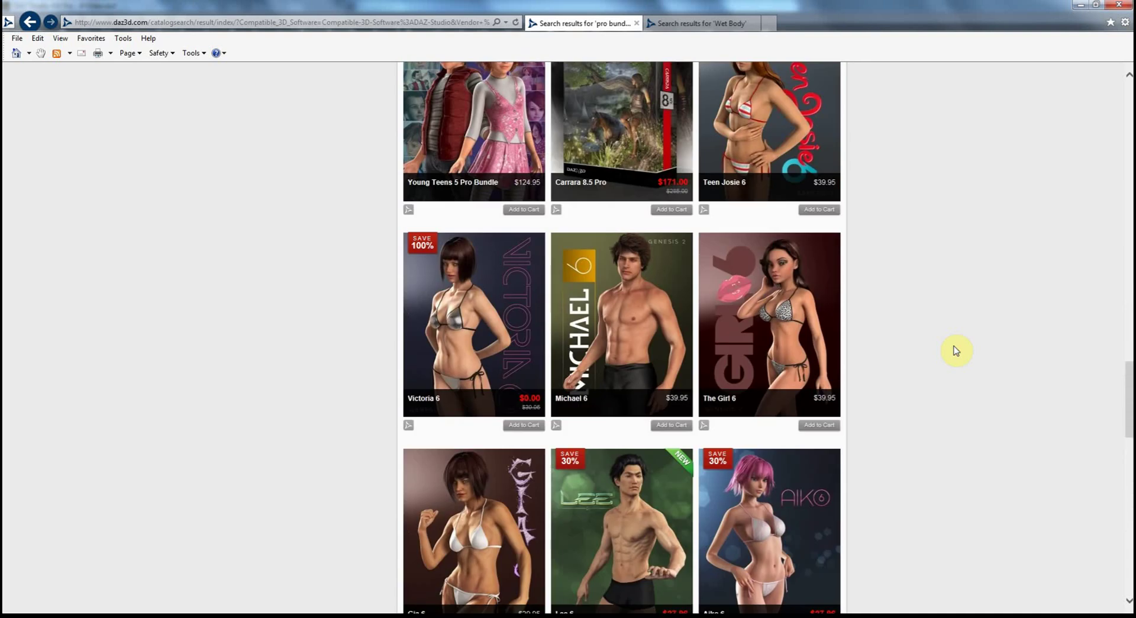
pyautogui.scroll(5, 957, 351)
pyautogui.scroll(4, 957, 351)
pyautogui.scroll(3, 957, 351)
pyautogui.scroll(5, 957, 351)
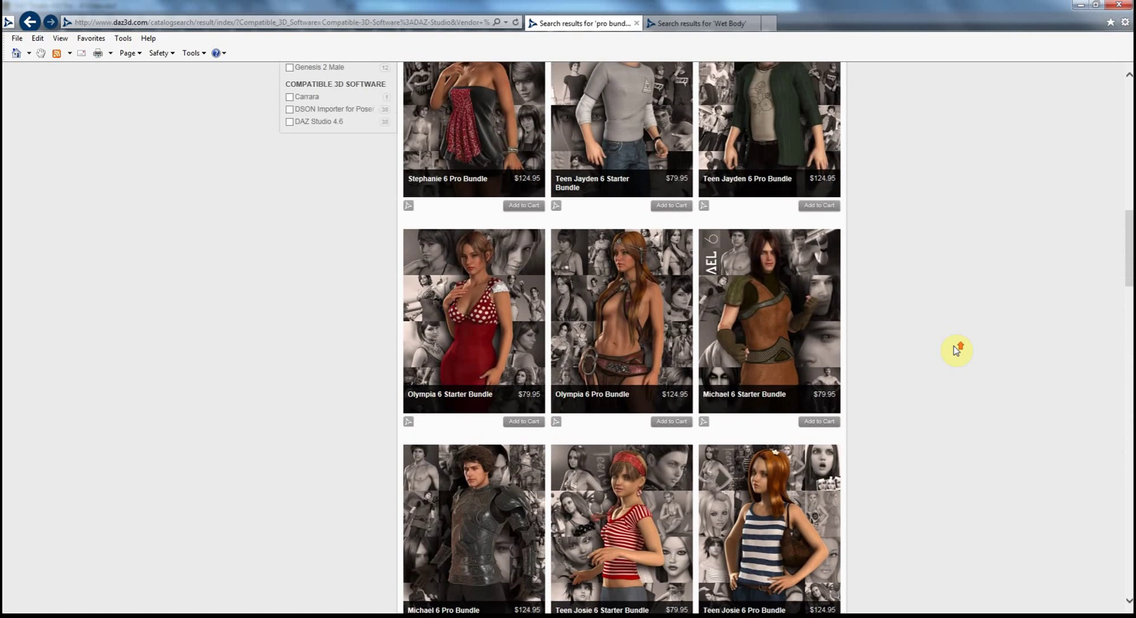
pyautogui.scroll(5, 956, 350)
pyautogui.scroll(1, 956, 351)
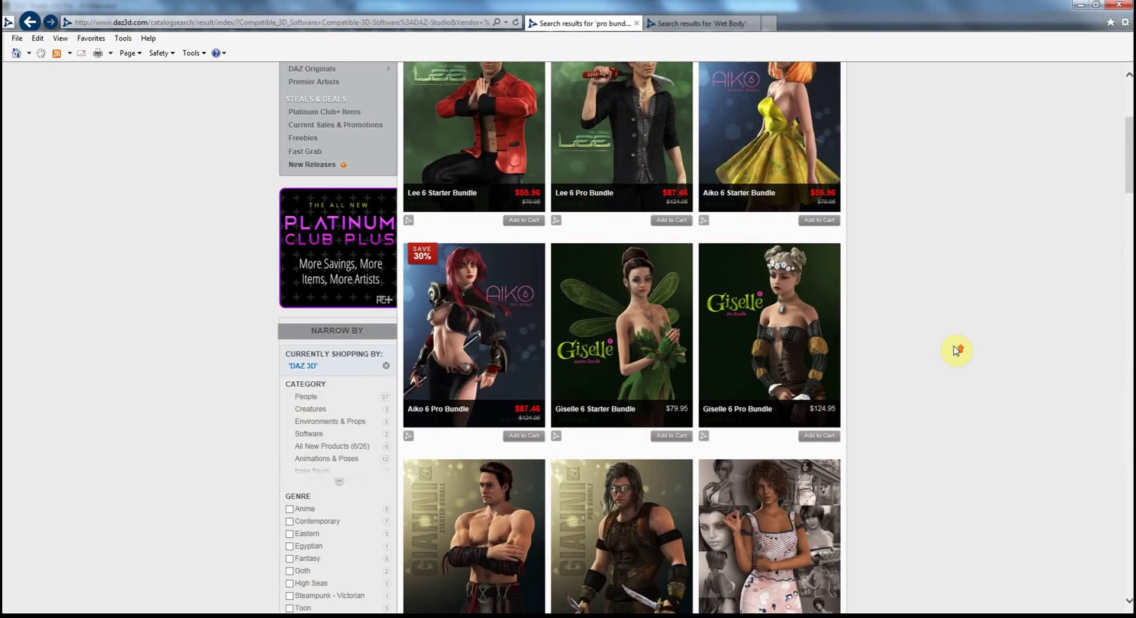
pyautogui.scroll(4, 956, 350)
pyautogui.scroll(-3, 956, 351)
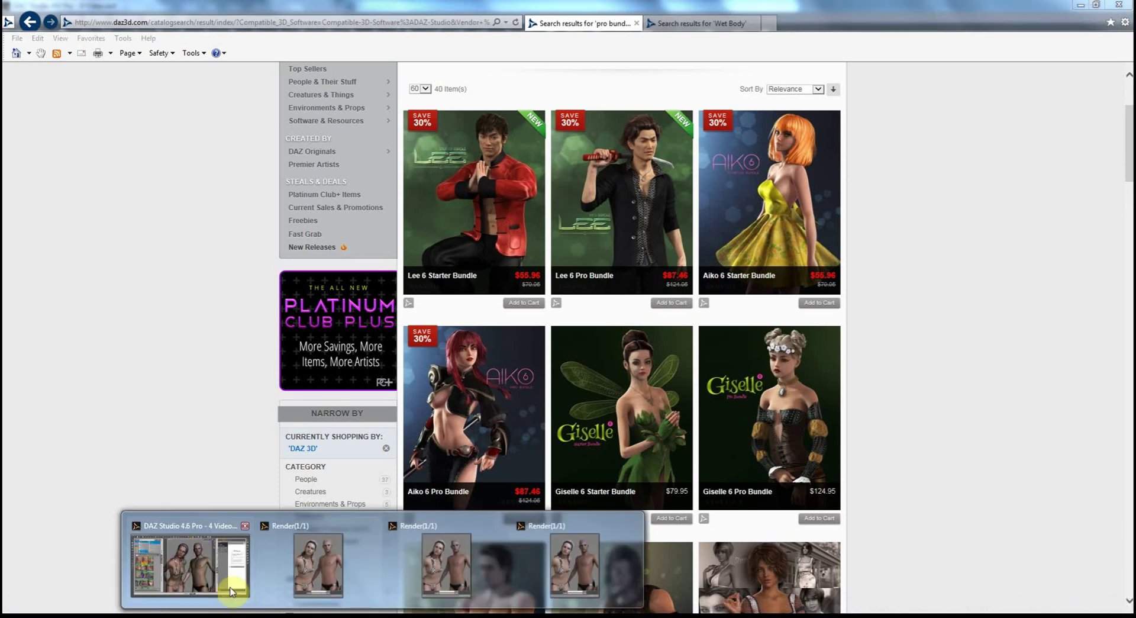
# Return to the DAZ Studio scene showing the wet shell on the figure's torso
pyautogui.click(222, 588)
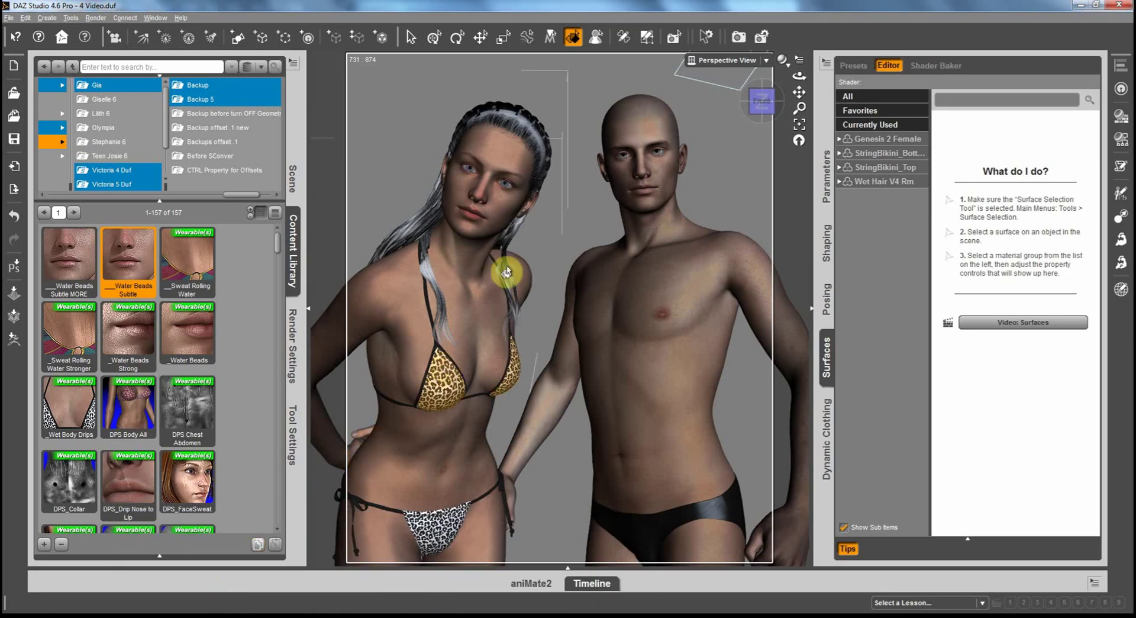